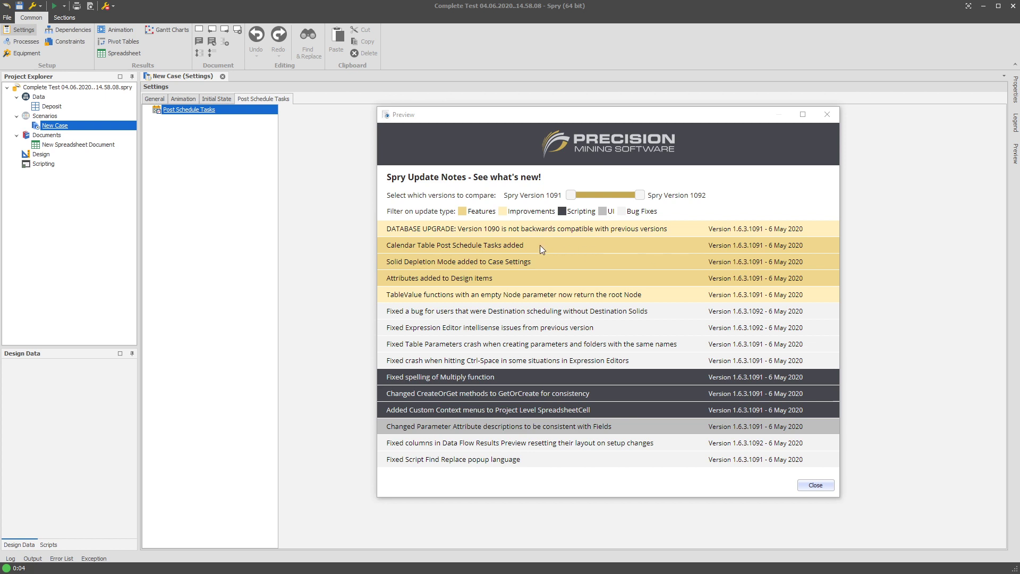
Close the update notes and add a Copy Schedule Results to Calendar Table task under Post Schedule Tasks
drag(386, 228, 677, 230)
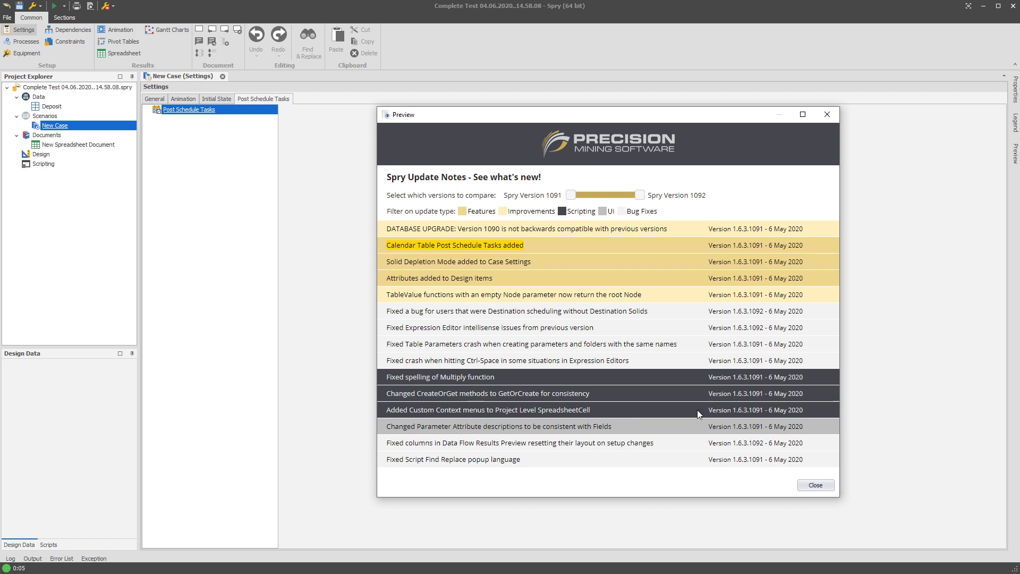
key(Escape)
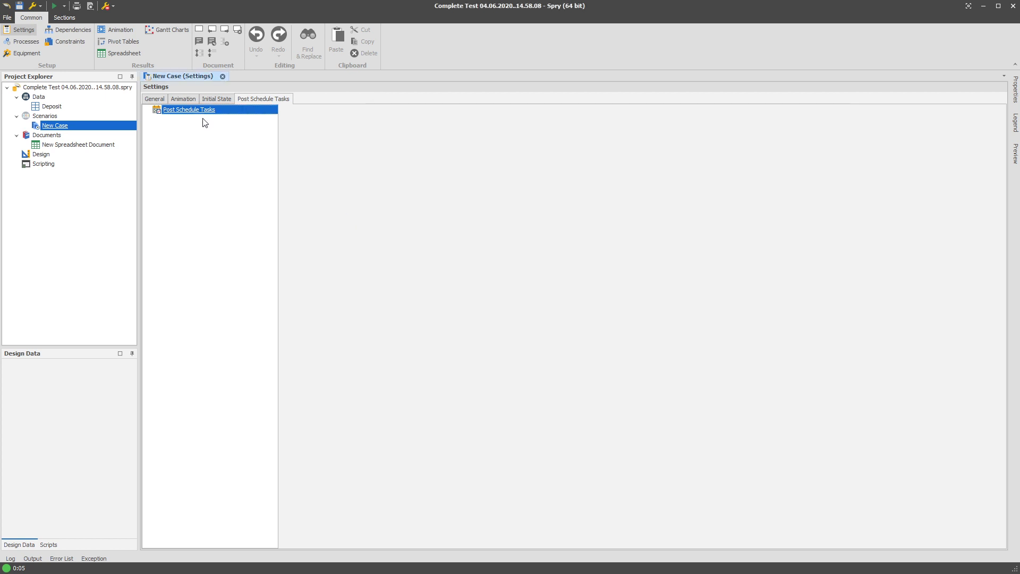
right_click(211, 111)
mouse_move(225, 116)
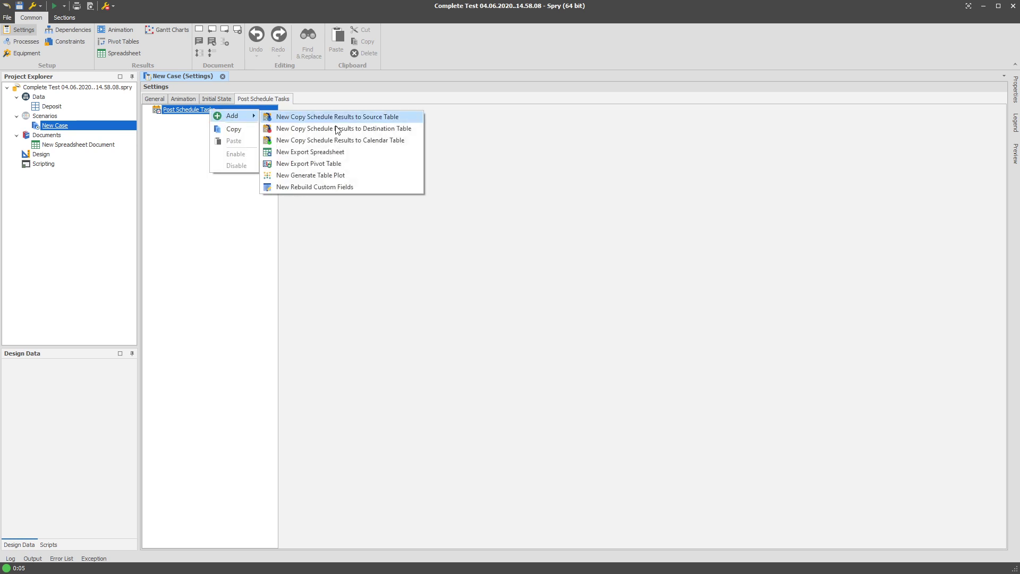
click(299, 140)
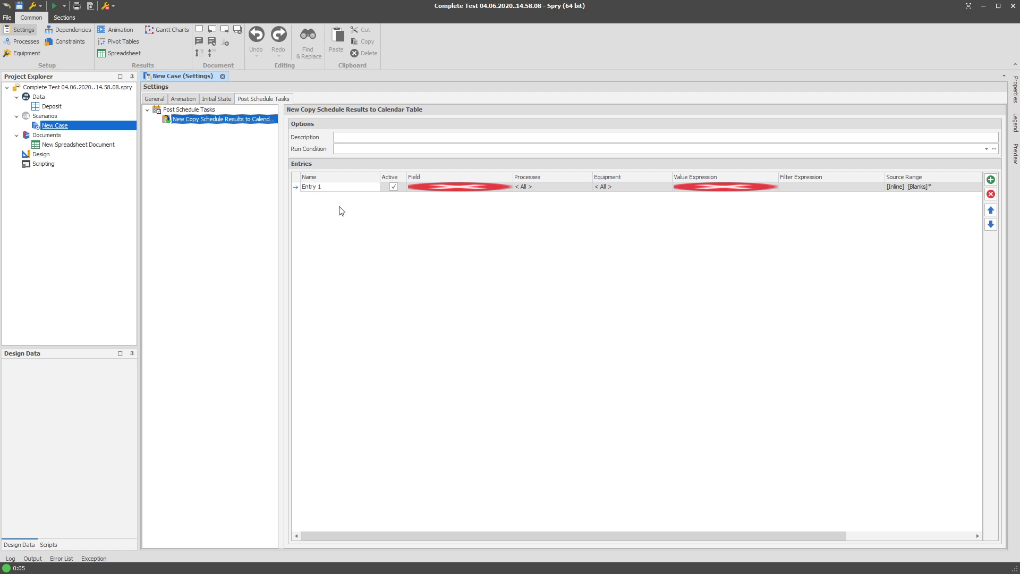
Add an entry to the calendar table task and check the choices for its Field
mouse_move(457, 188)
click(444, 187)
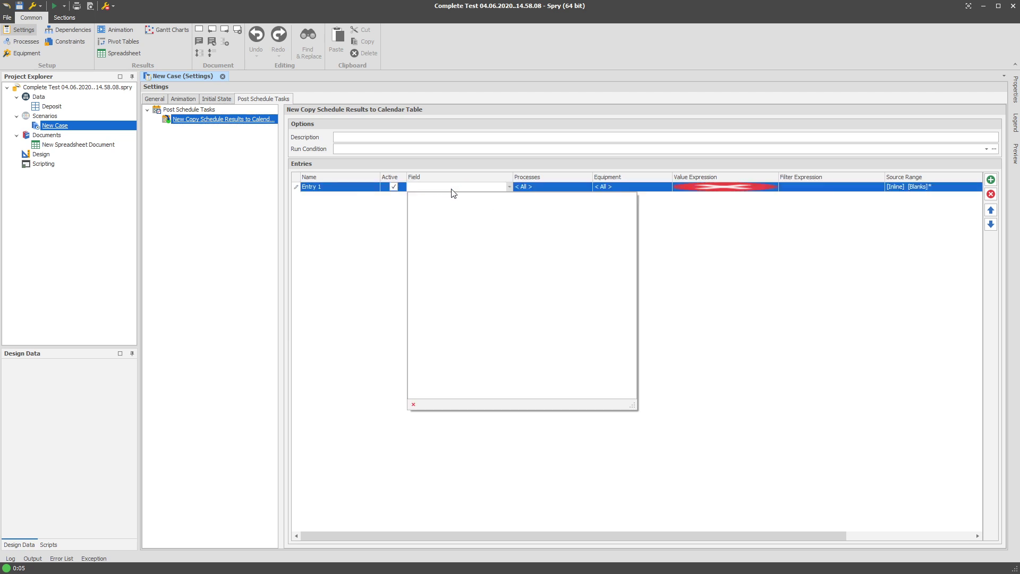
click(456, 190)
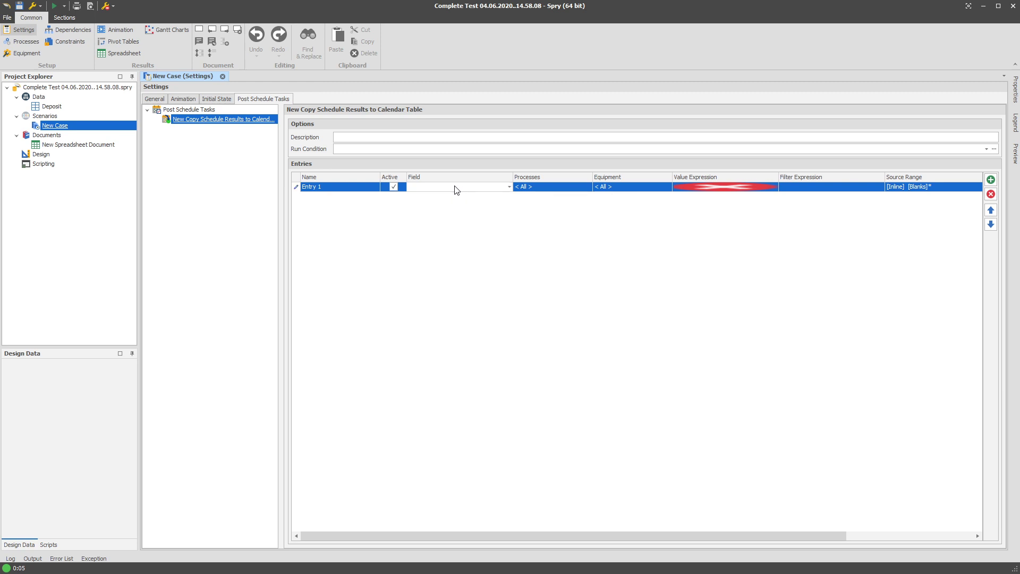
click(194, 173)
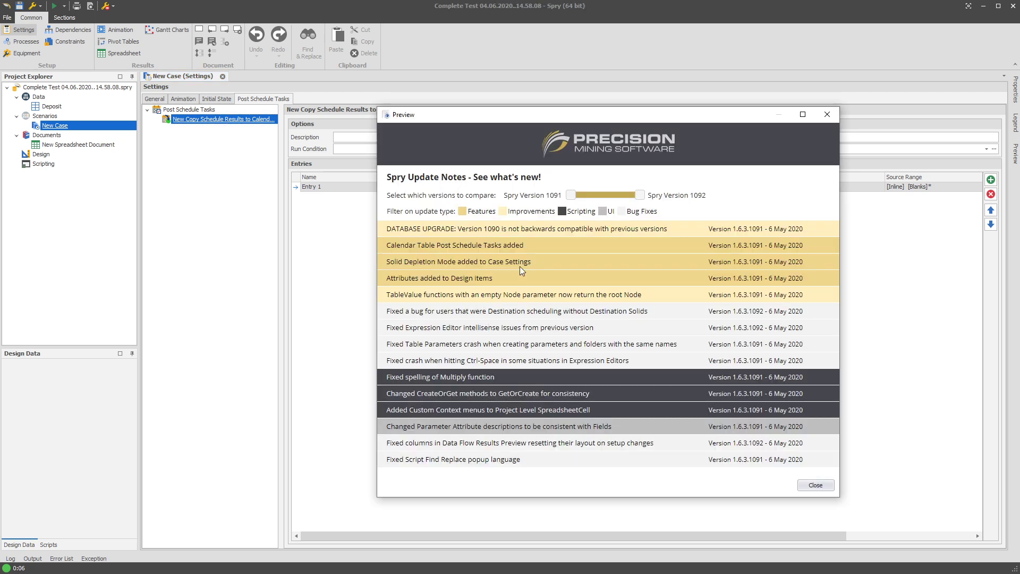
Close the update notes and review the Solid Depletion Mode options in the case's Animation settings
drag(461, 266, 393, 261)
click(815, 485)
click(157, 99)
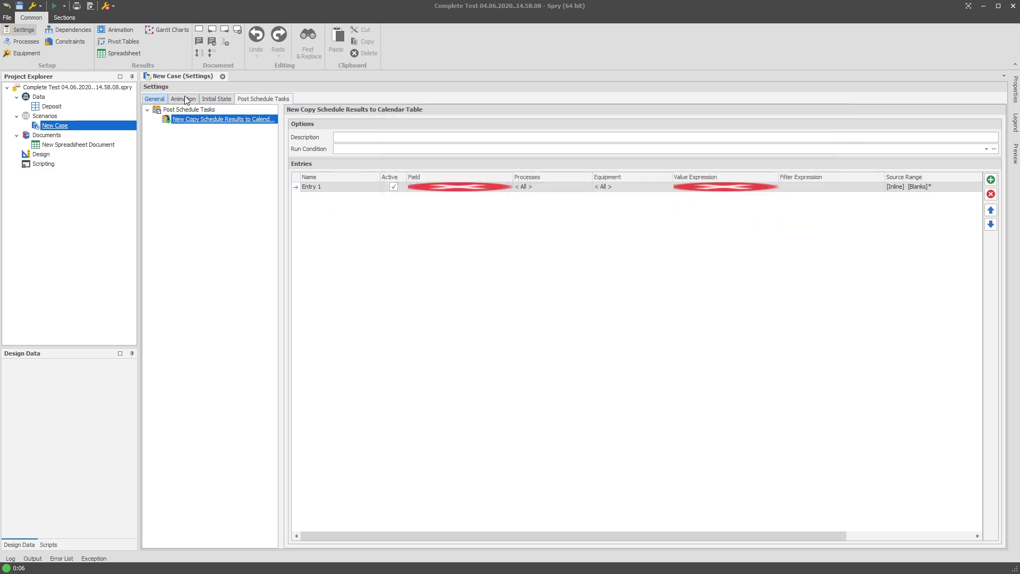
click(183, 99)
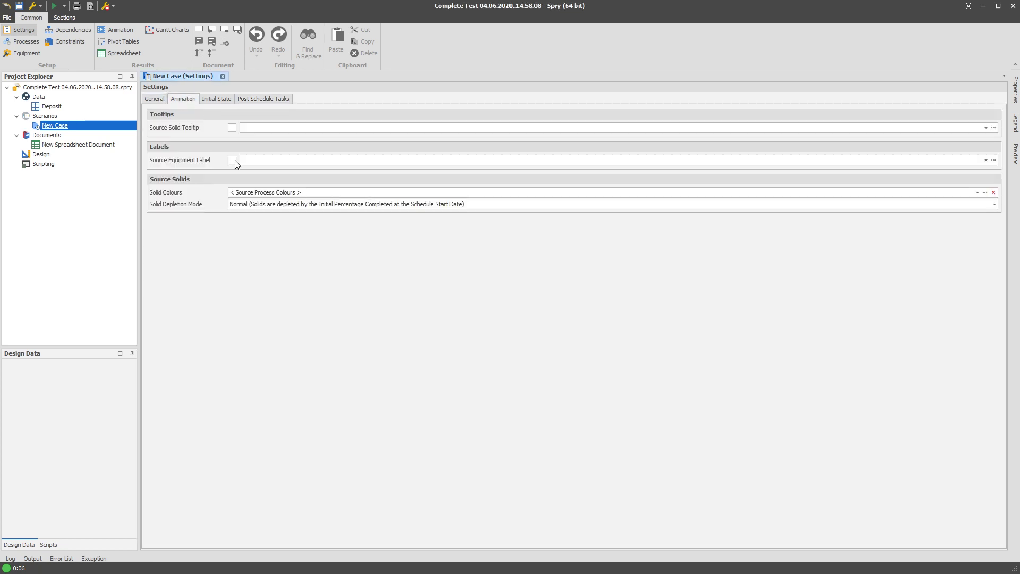
click(246, 204)
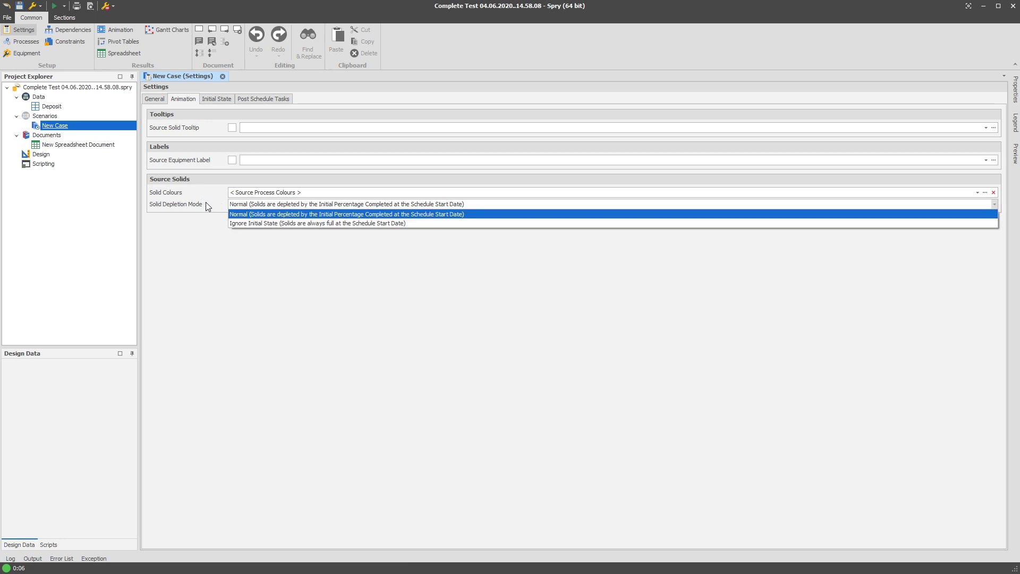
Look over the utilities available for the Deposit table and recheck the Solid Depletion Mode options
right_click(50, 108)
mouse_move(80, 177)
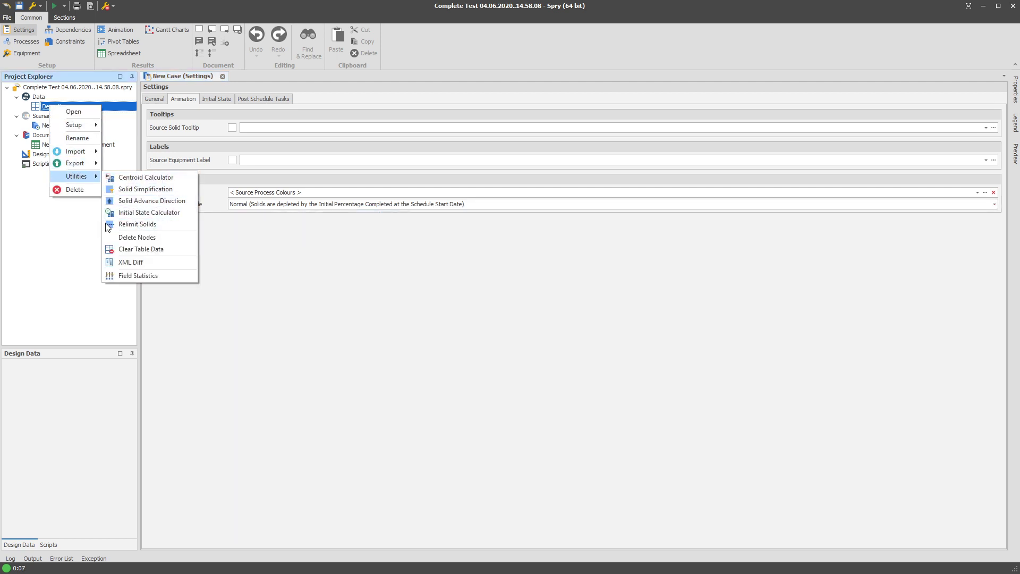
click(349, 225)
click(353, 205)
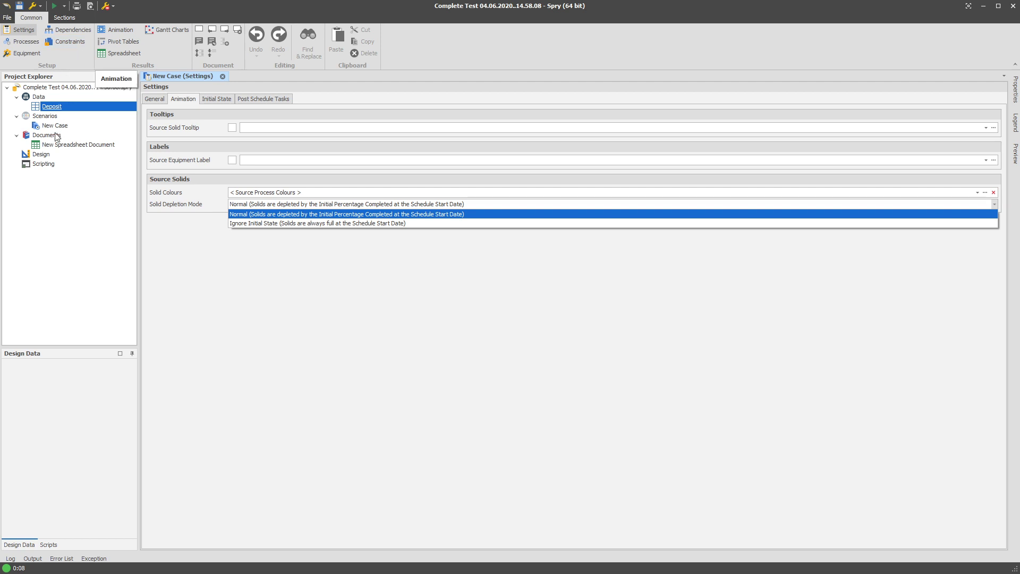
Open the Design view and load the Strip Ratio Plot layer from the Deposit table plots
click(48, 155)
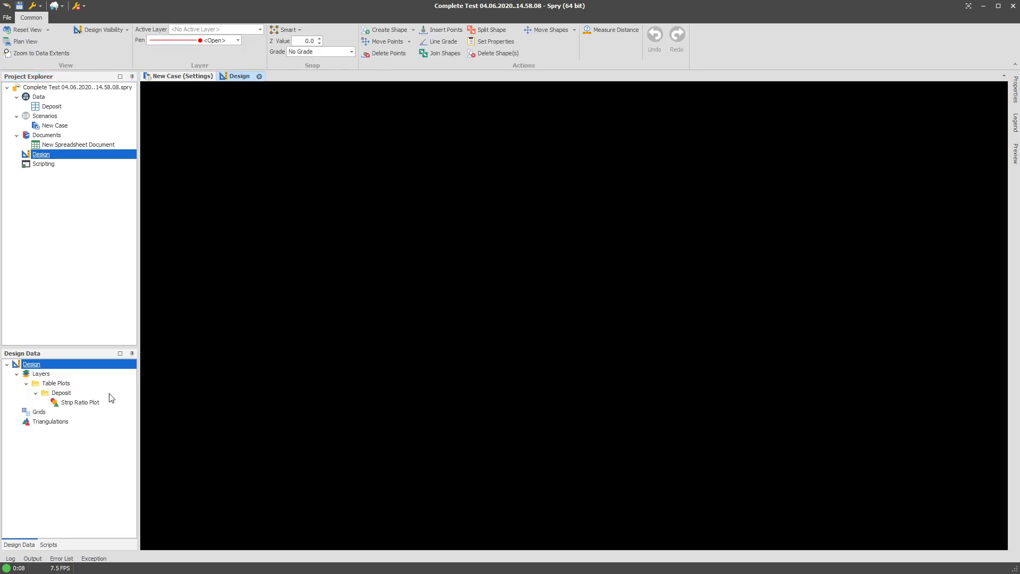
click(93, 404)
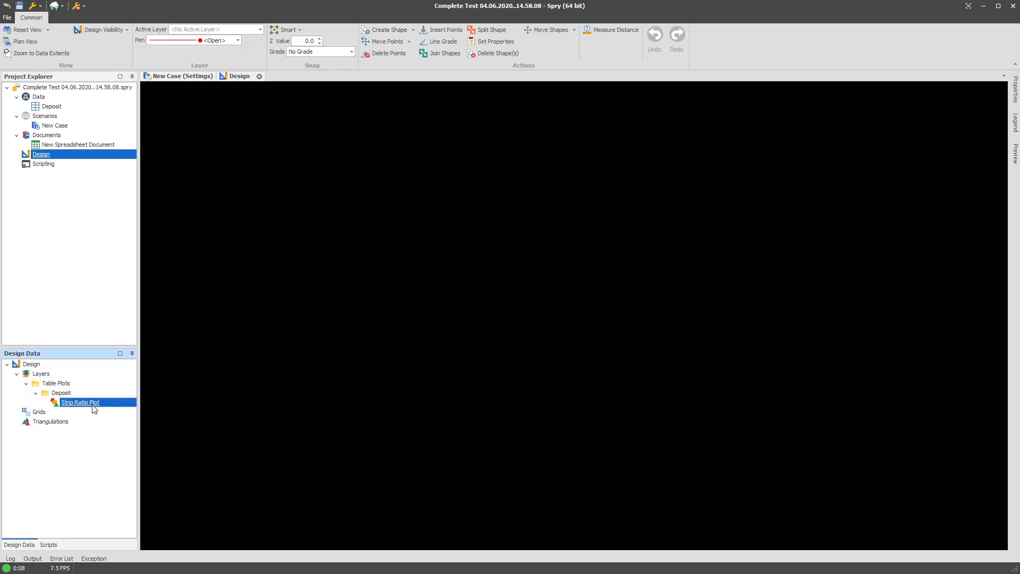
right_click(56, 411)
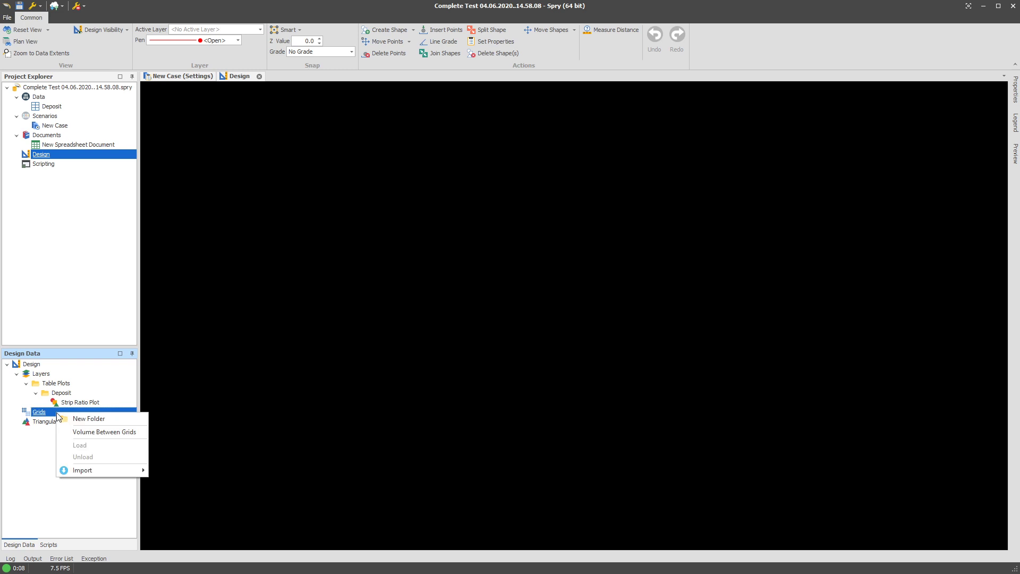
click(82, 405)
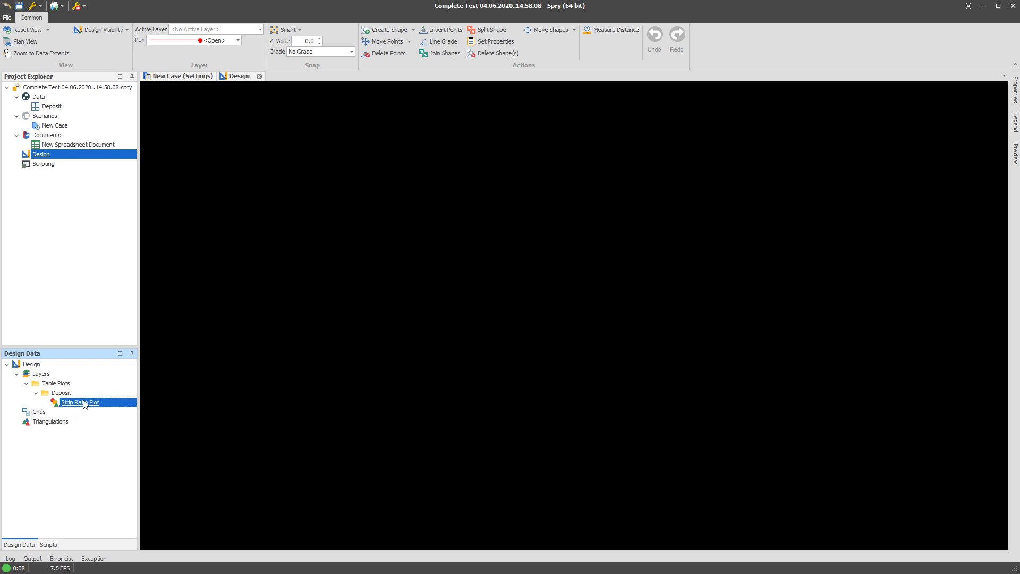
double_click(75, 405)
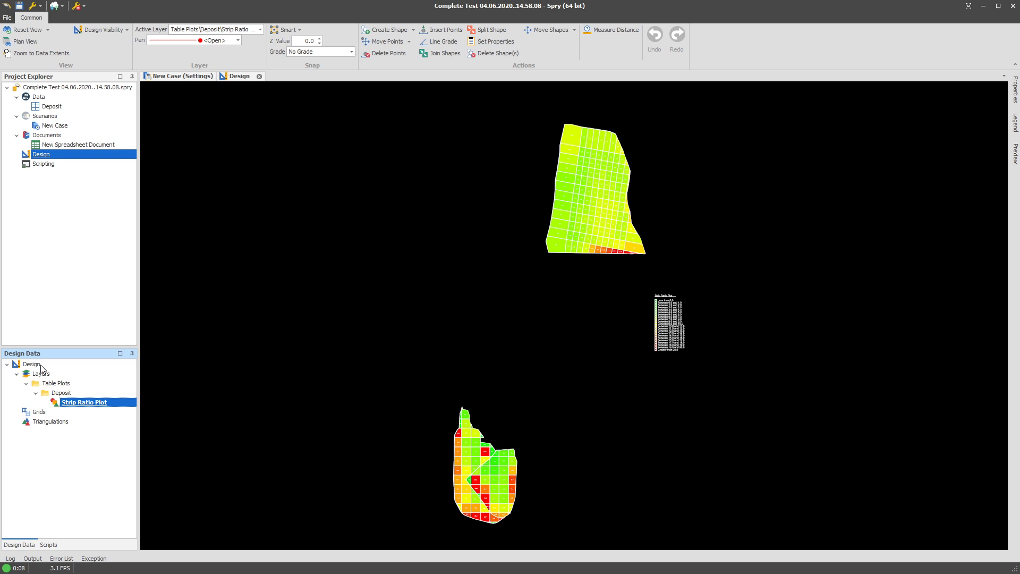
Add a Numeric (Double Precision Float) attribute named Area to the design attributes and apply it
right_click(41, 367)
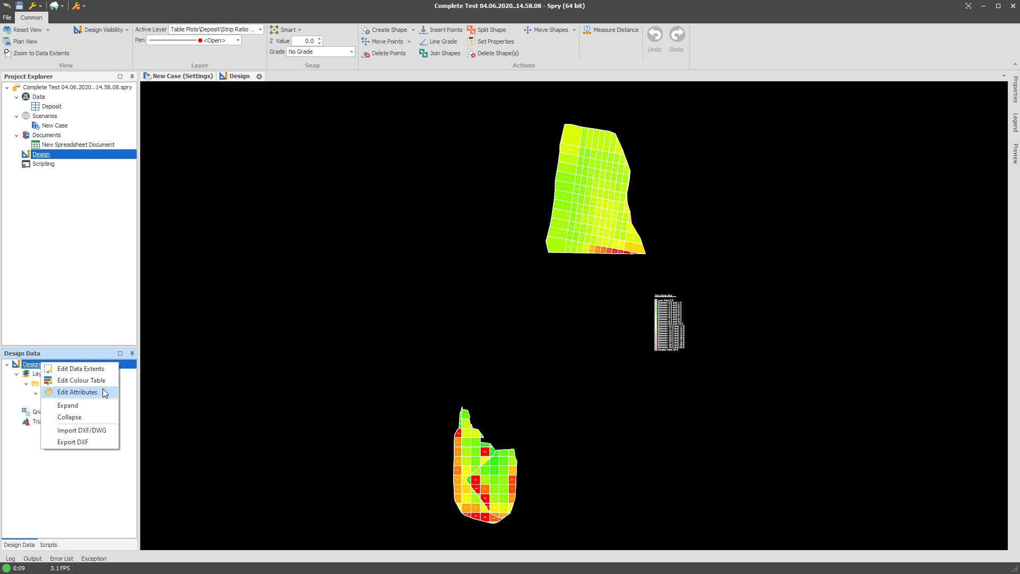
click(78, 392)
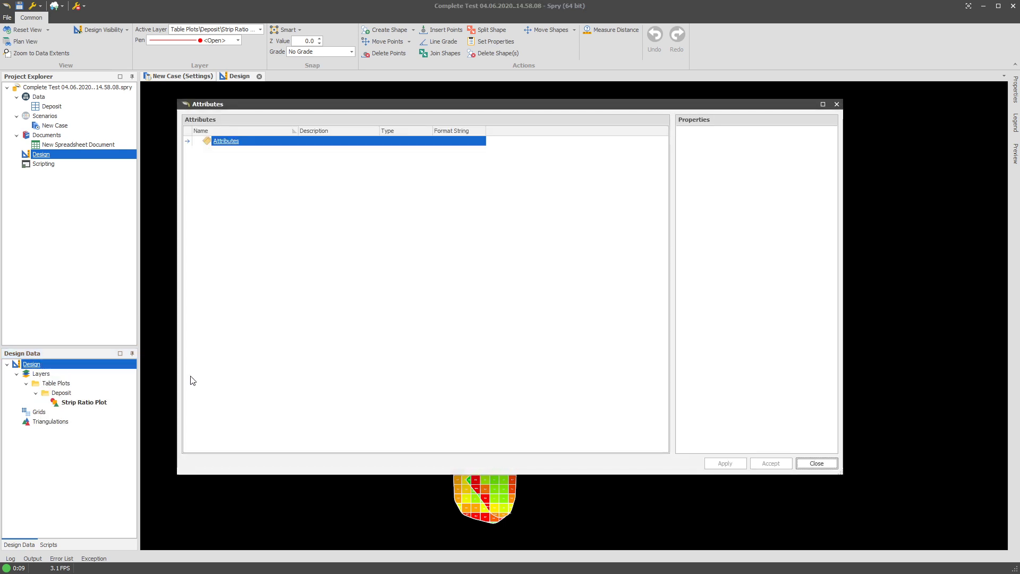
right_click(246, 152)
mouse_move(265, 147)
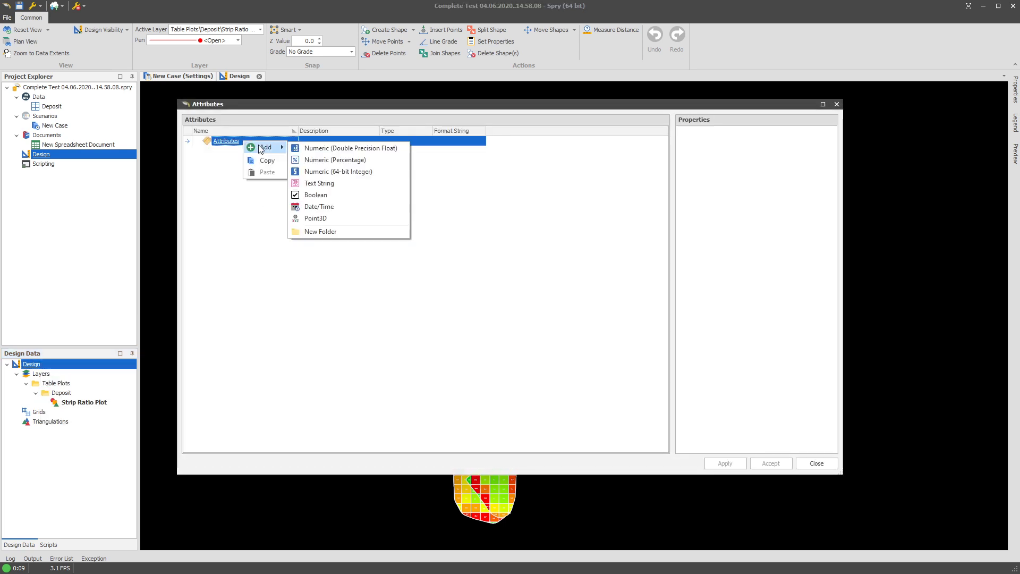
click(357, 148)
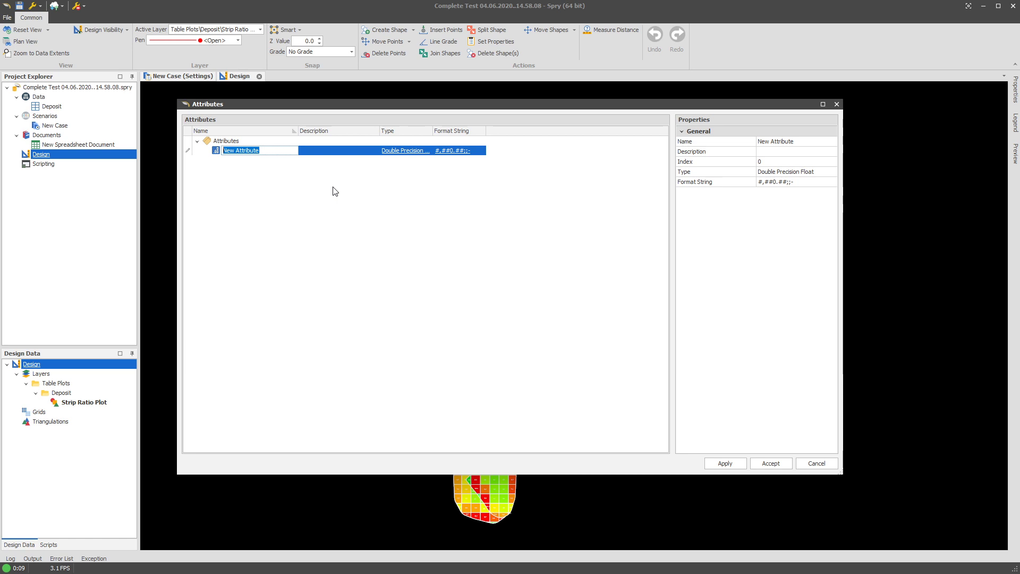
text(Area)
key(Return)
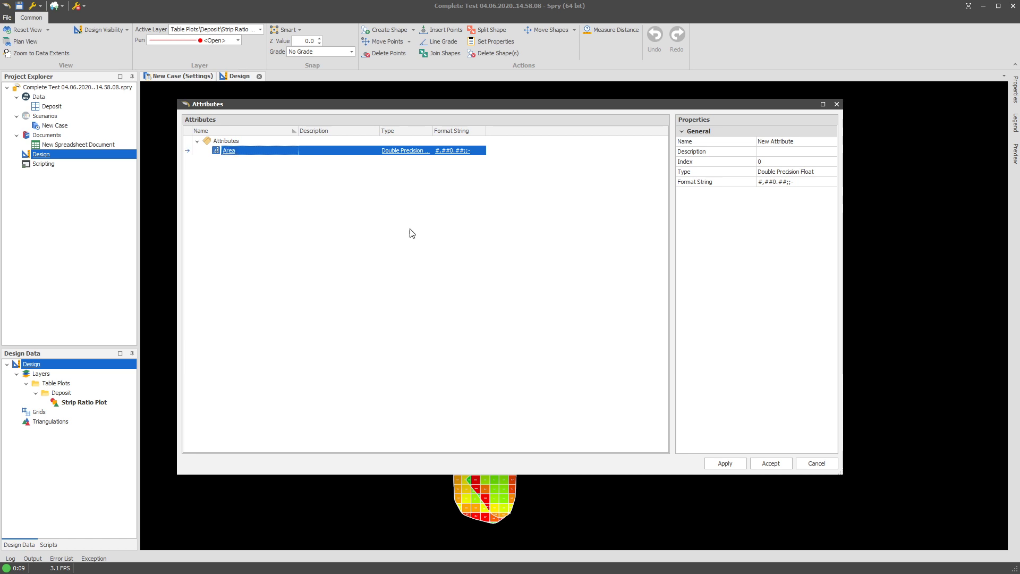
click(727, 463)
click(819, 465)
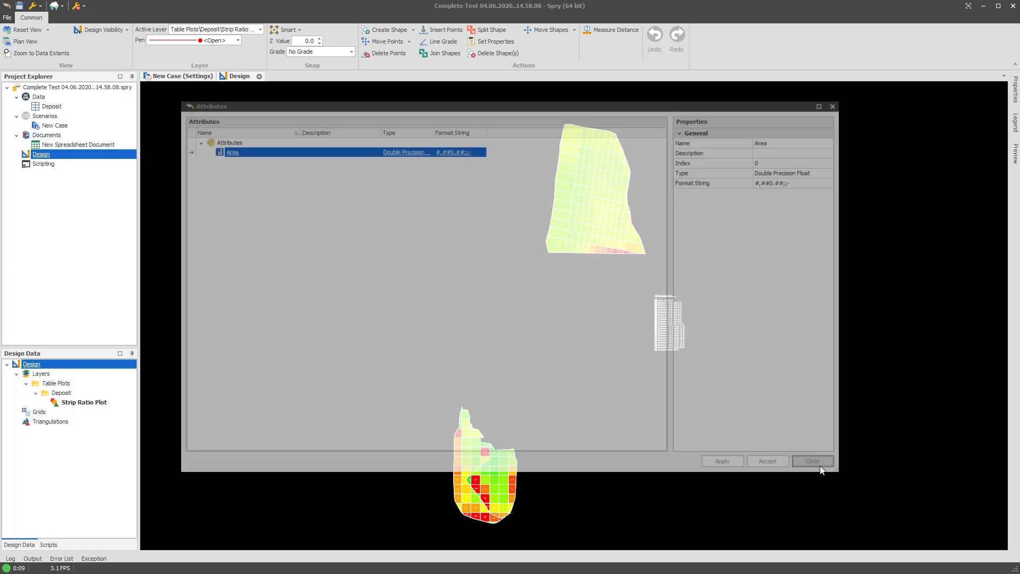
Inspect the shape properties of the lower-left corner block in the upper pit of the Strip Ratio Plot
click(88, 402)
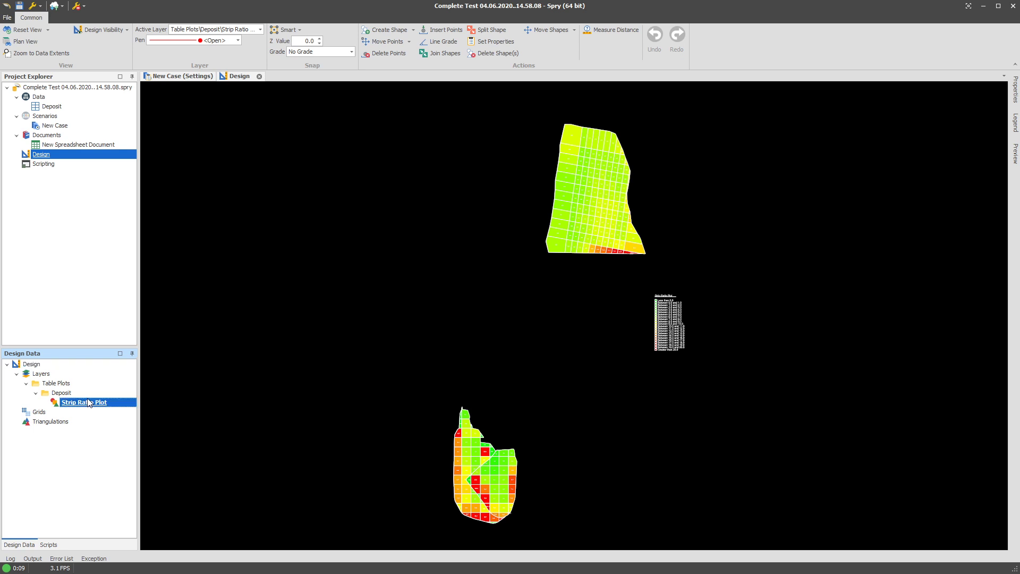
right_click(88, 402)
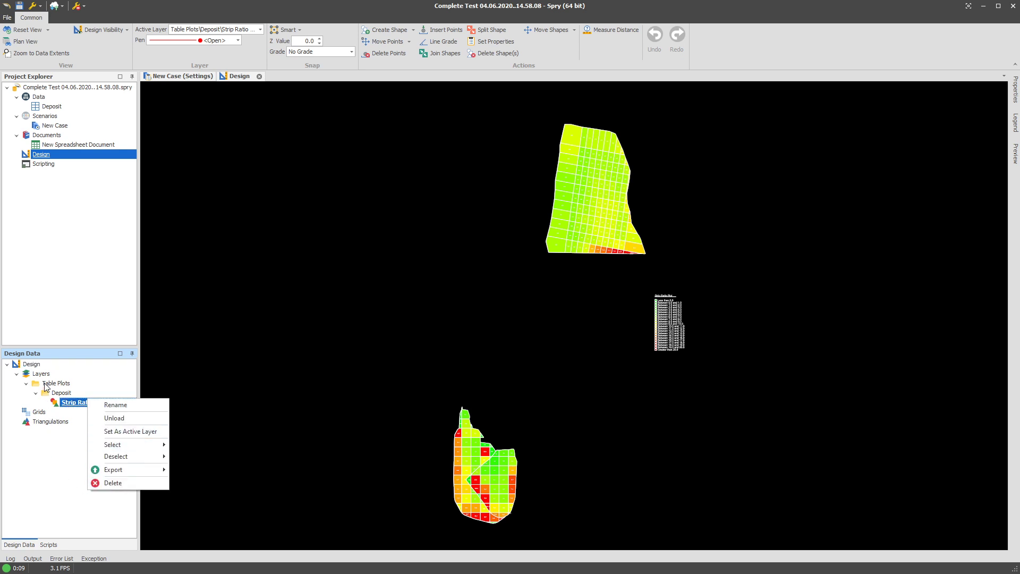
click(42, 366)
right_click(41, 366)
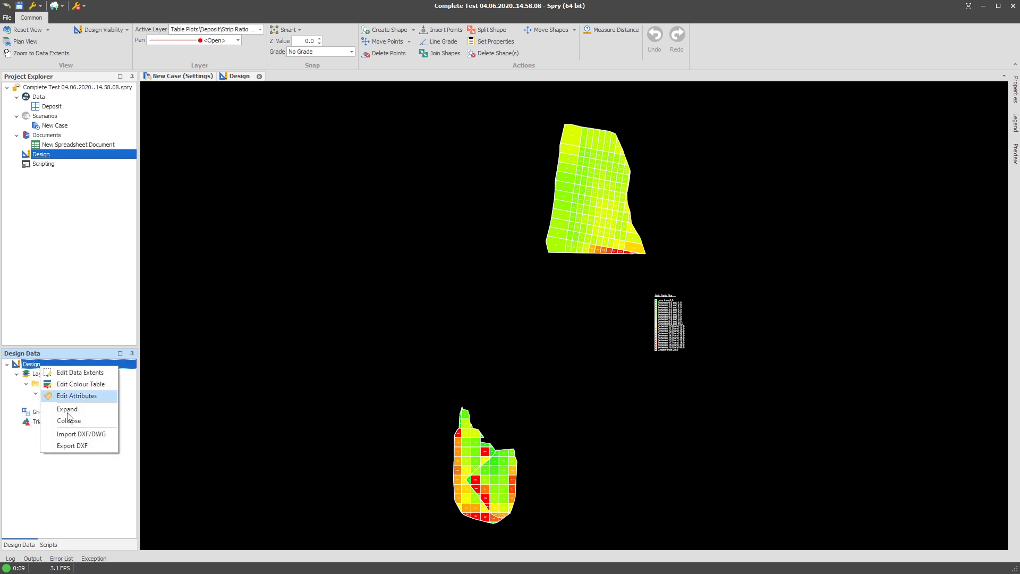
click(556, 245)
right_click(562, 246)
click(590, 274)
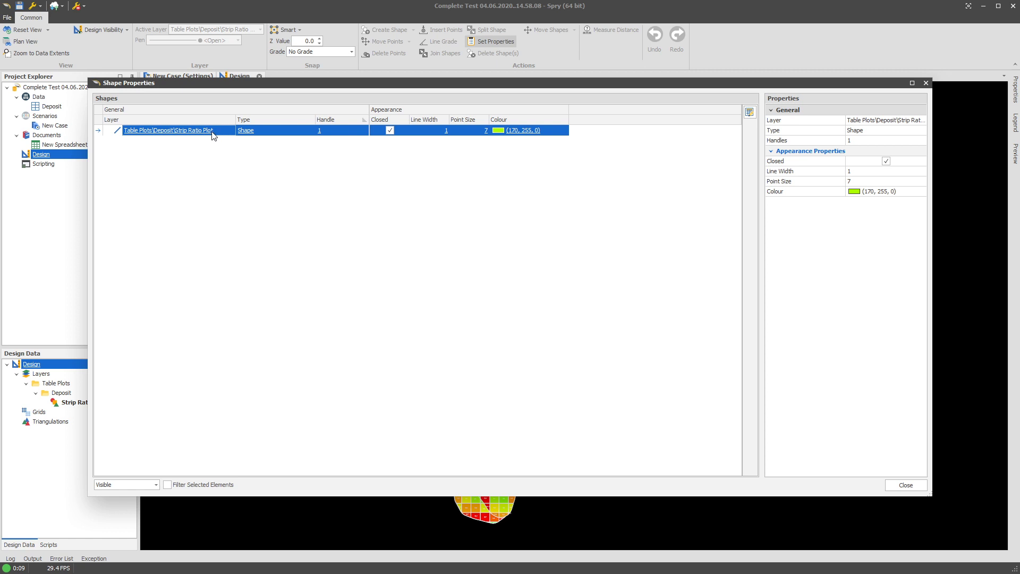
click(906, 485)
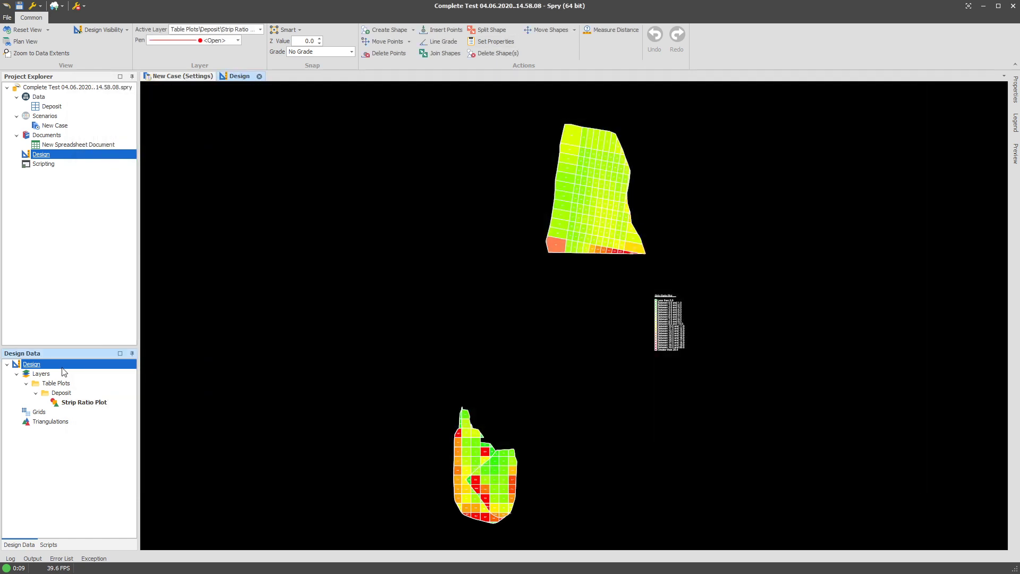
Review the properties of the Area attribute in the design attributes
right_click(62, 365)
click(90, 394)
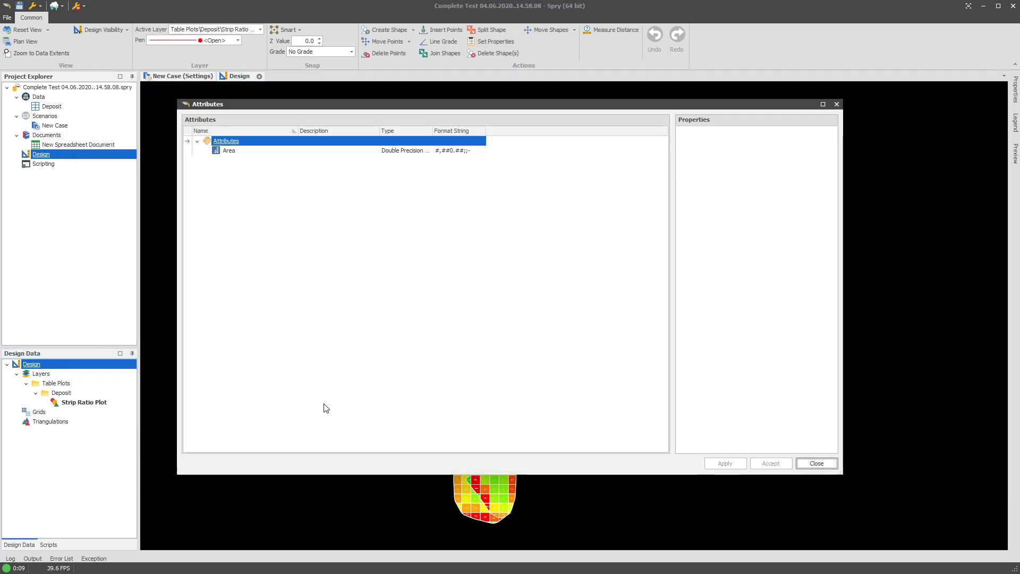
click(234, 151)
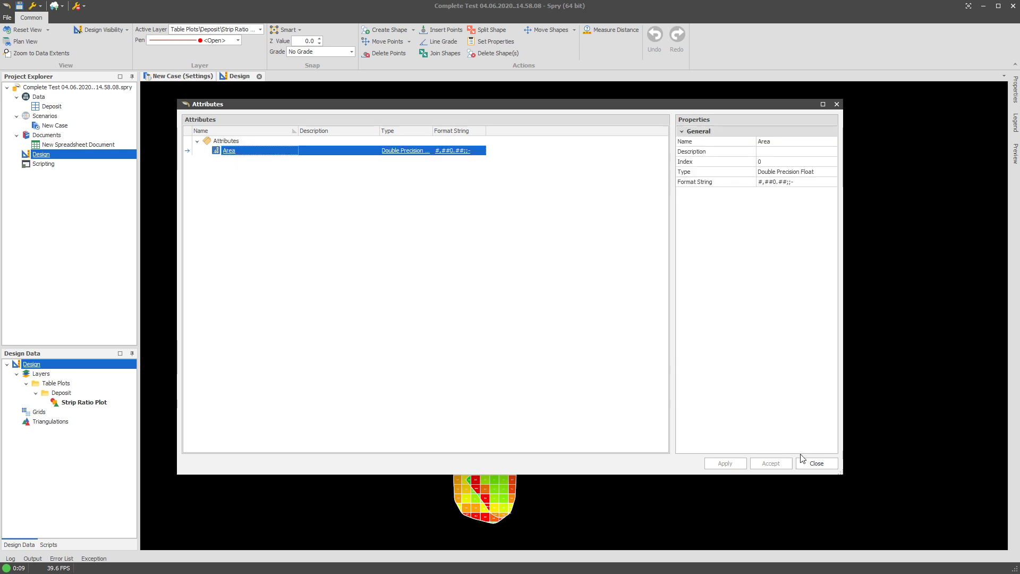
click(816, 463)
Show the available actions for the Strip Ratio Plot layer
right_click(77, 403)
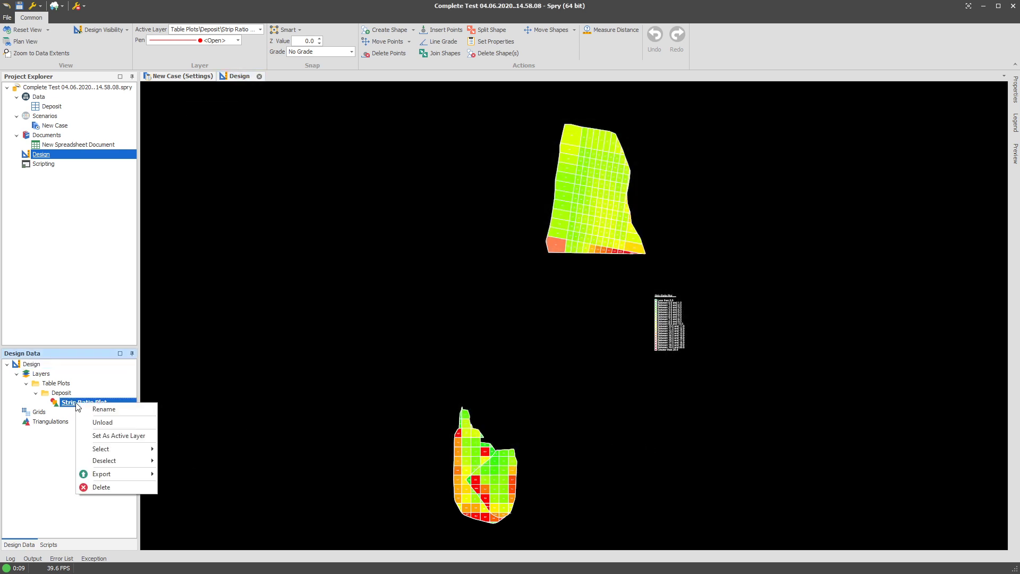